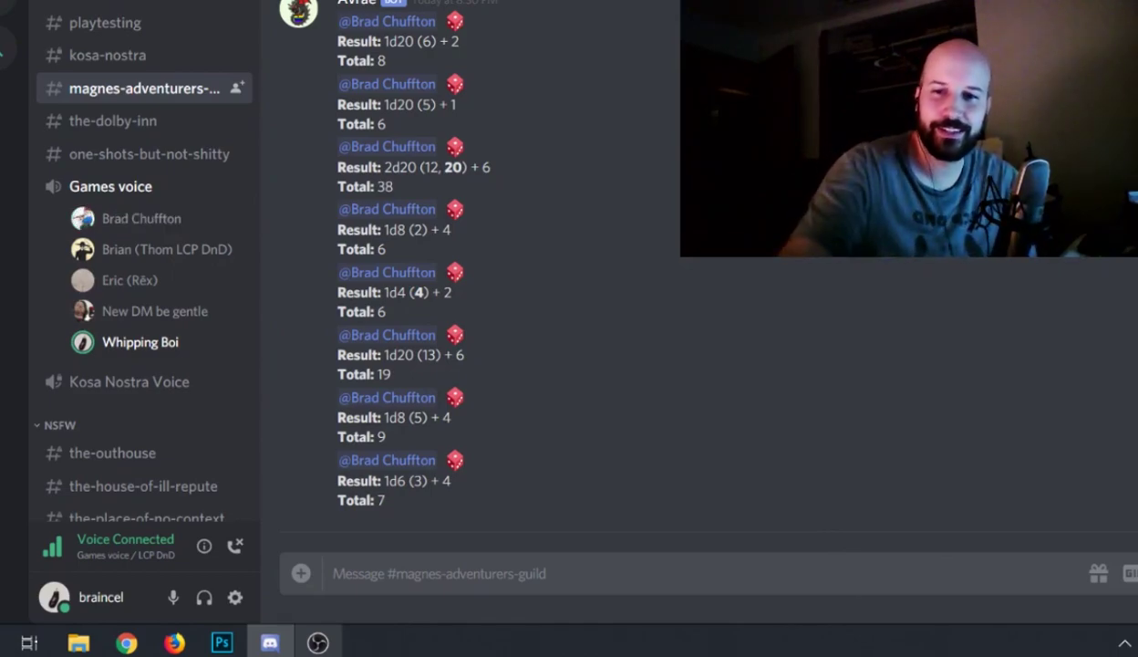
Switch from the Discord dice-roll channel to the OBS Studio streaming window with Alt+Tab
key("alt+Tab")
key("alt+Tab")
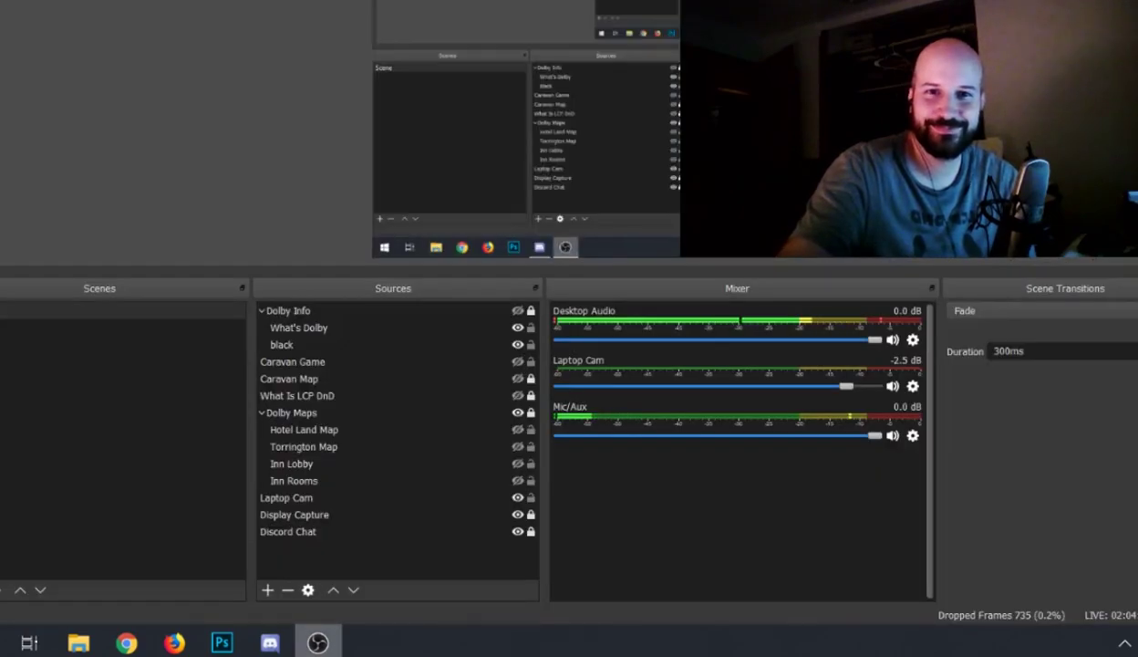